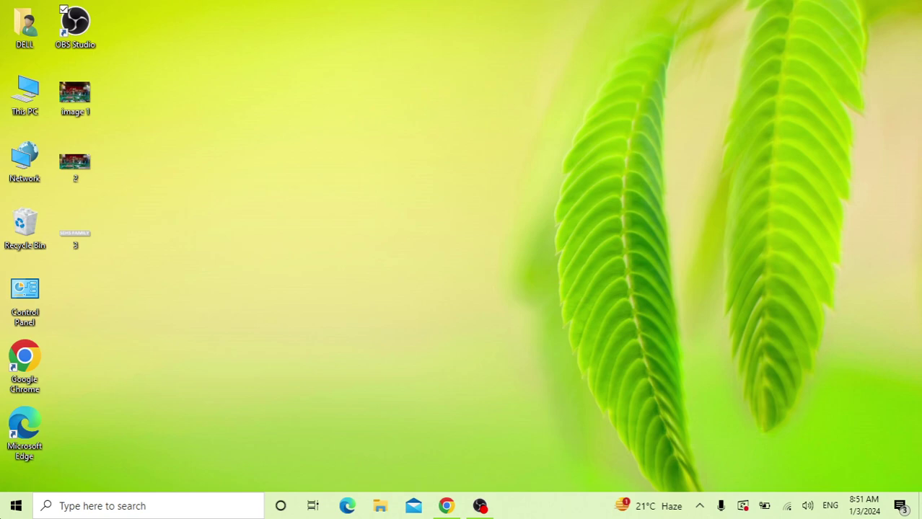
In Chrome, run a Google search for 'hatchxr' from the search history suggestion.
left_click(445, 506)
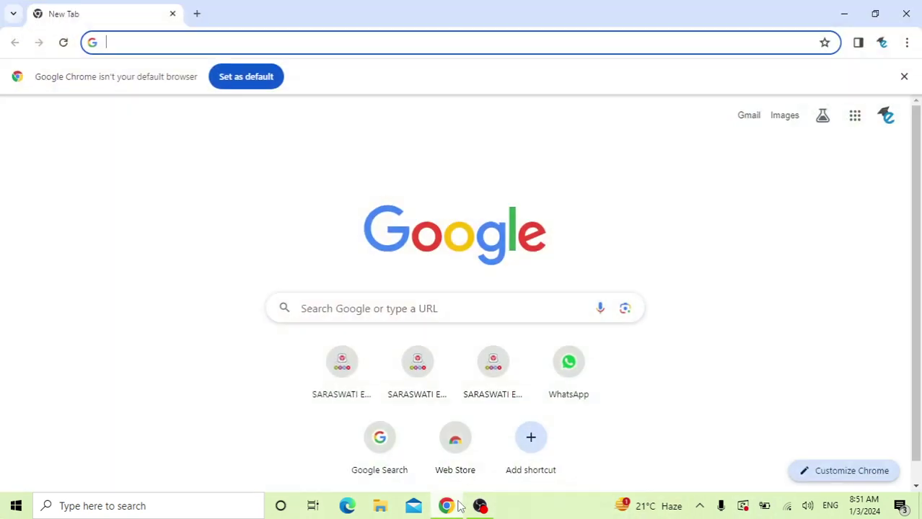
left_click(407, 316)
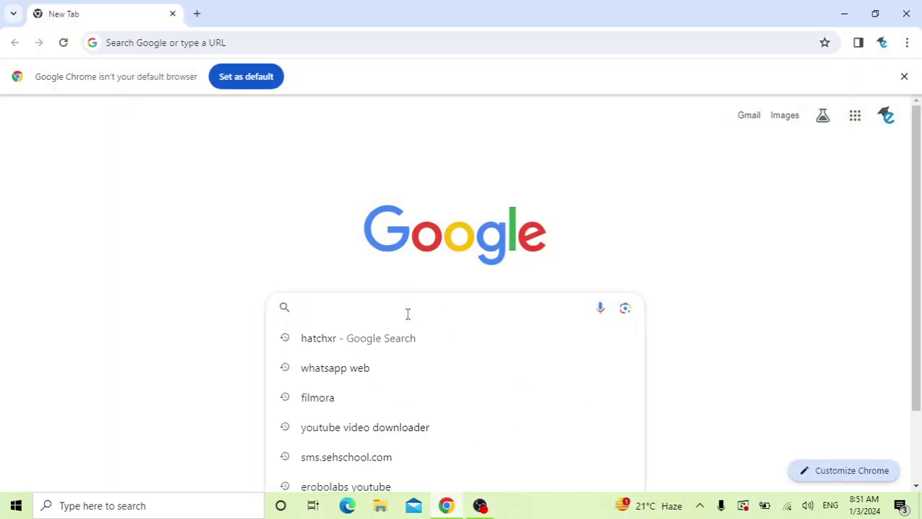
left_click(406, 349)
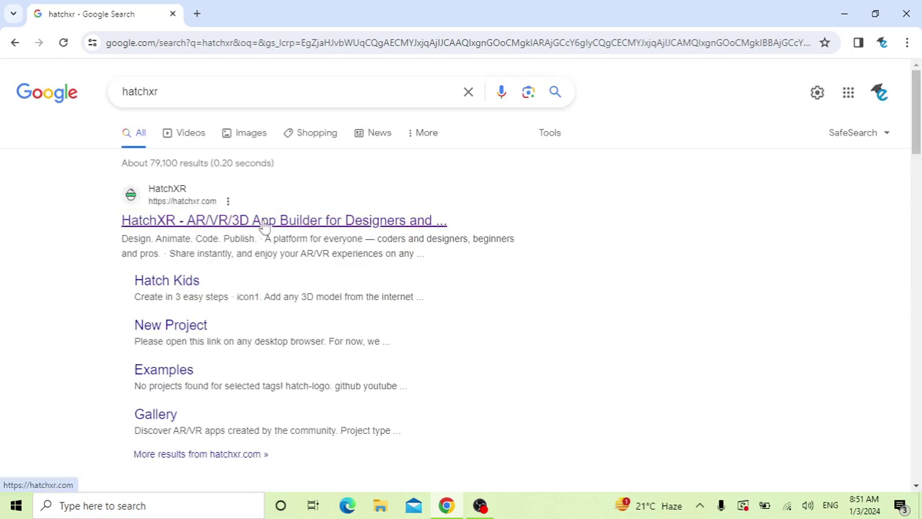
Scroll up and down through the hatchxr search results.
scroll(284, 249, "down", 4)
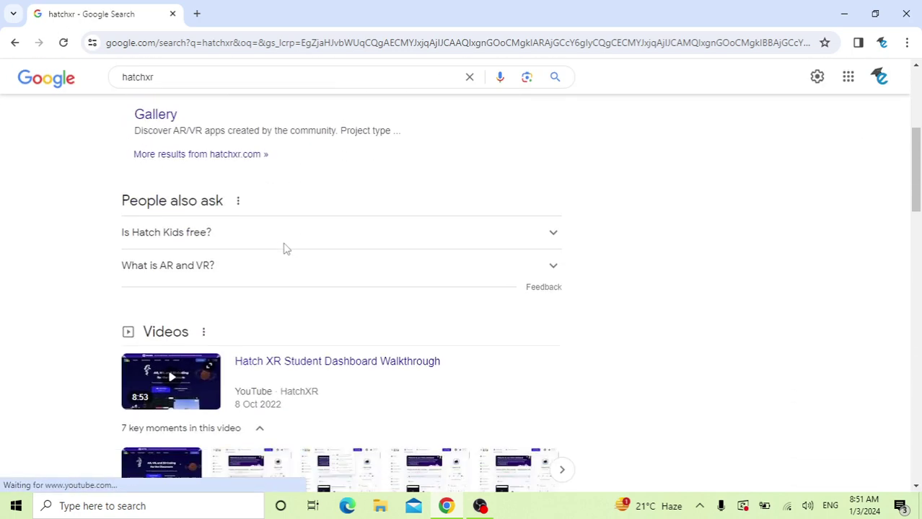
scroll(284, 248, "down", 4)
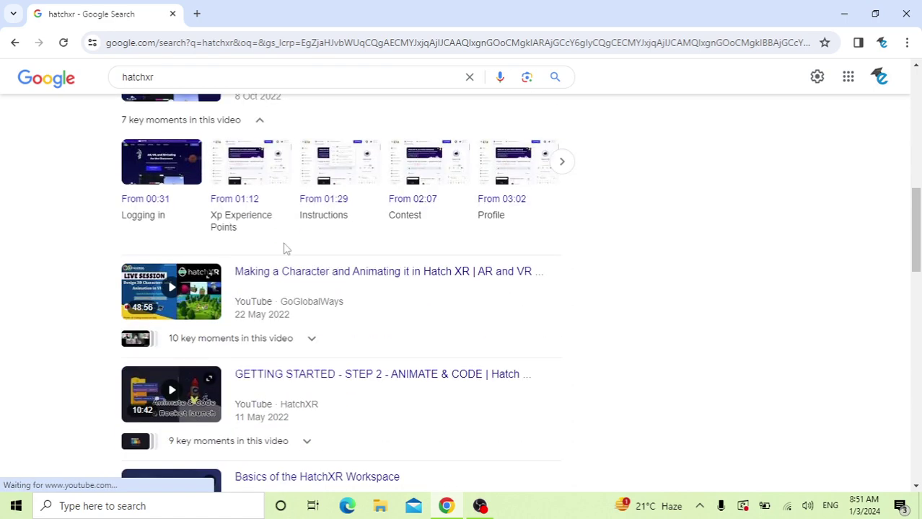
scroll(284, 249, "down", 4)
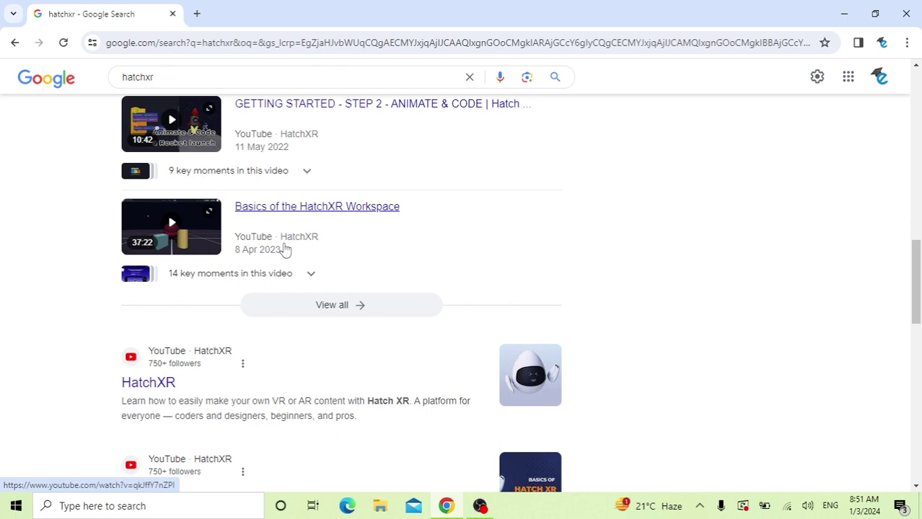
scroll(284, 274, "down", 8)
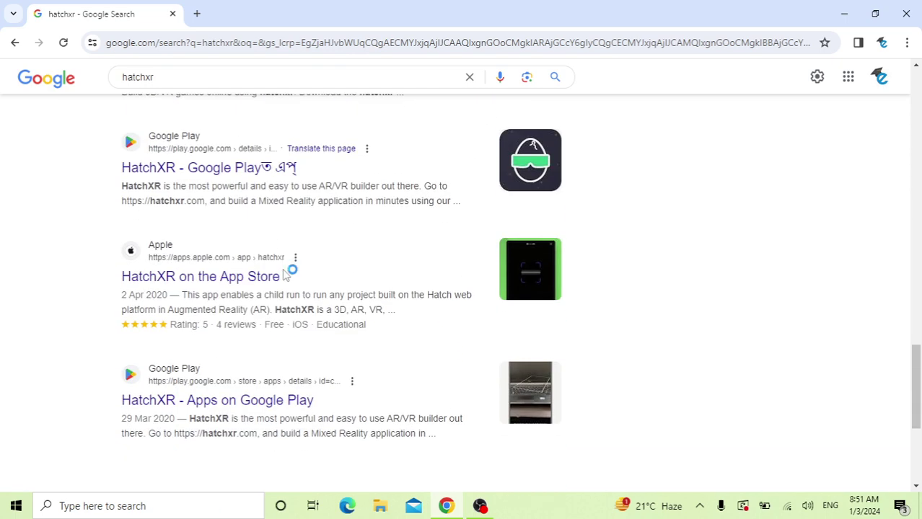
scroll(292, 313, "up", 8)
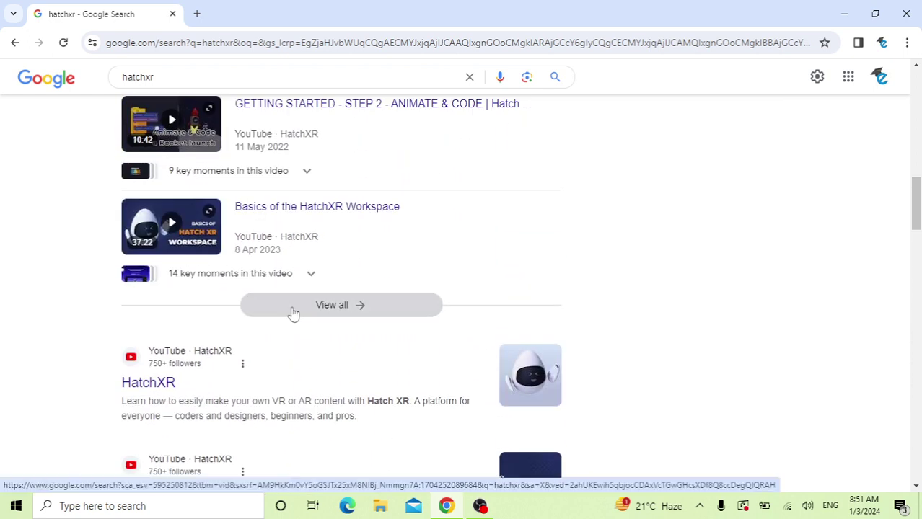
scroll(292, 313, "down", 4)
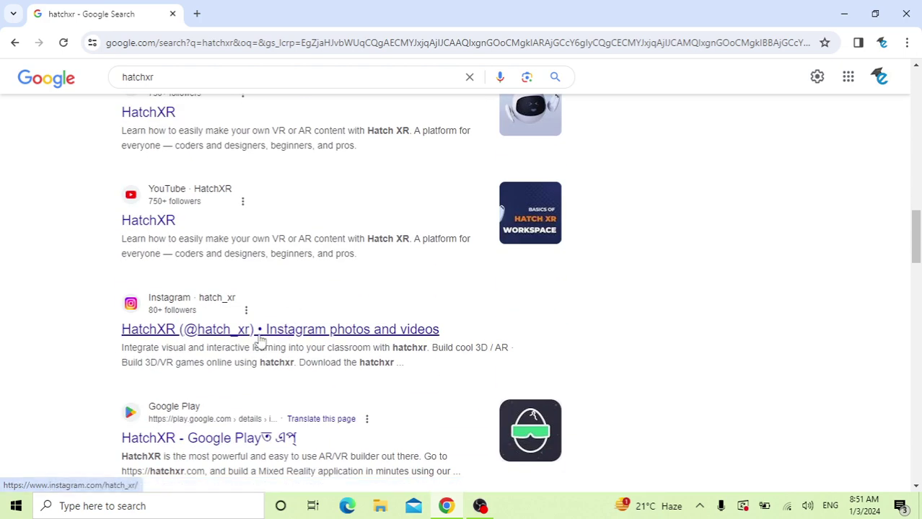
scroll(262, 340, "down", 1)
left_click(267, 287)
scroll(267, 286, "down", 5)
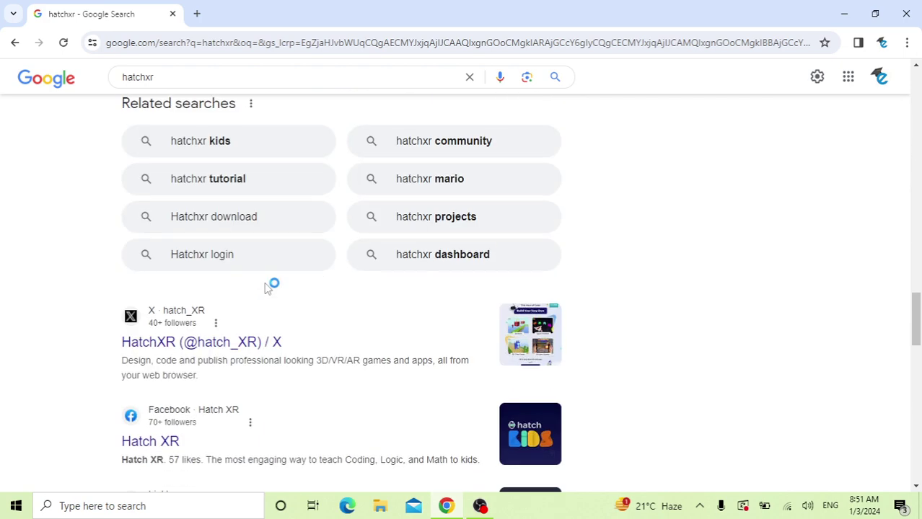
scroll(267, 286, "down", 15)
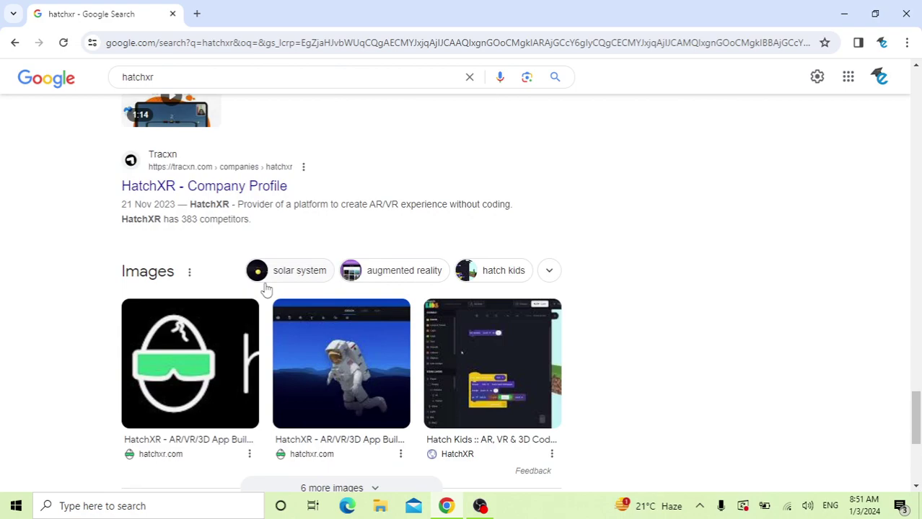
scroll(267, 287, "down", 7)
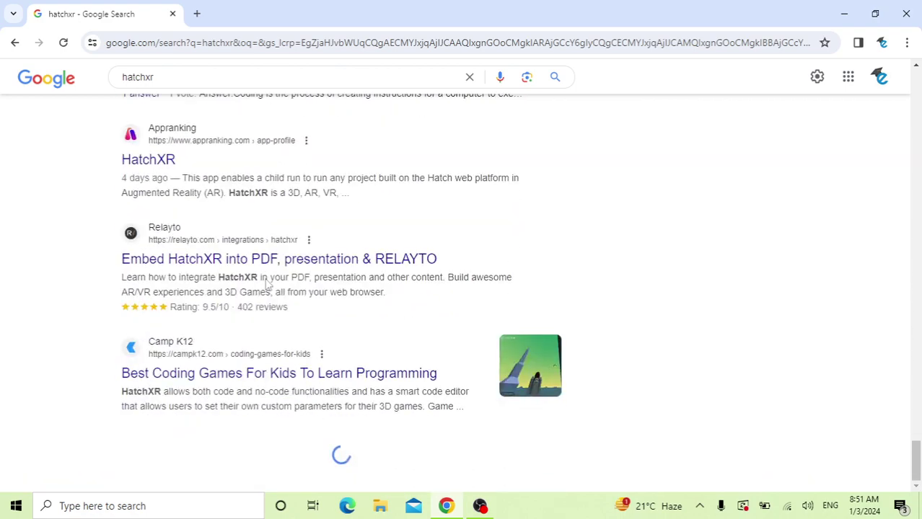
scroll(269, 282, "up", 10)
scroll(269, 275, "up", 15)
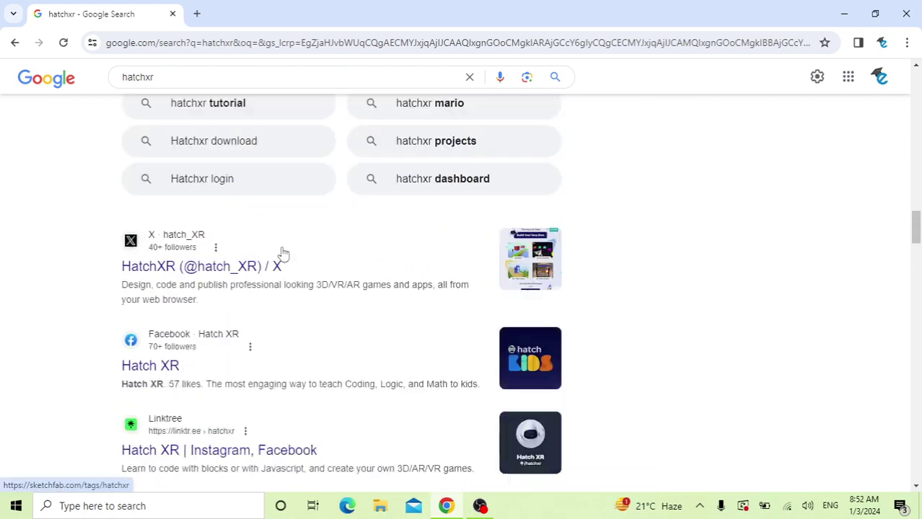
scroll(285, 250, "up", 20)
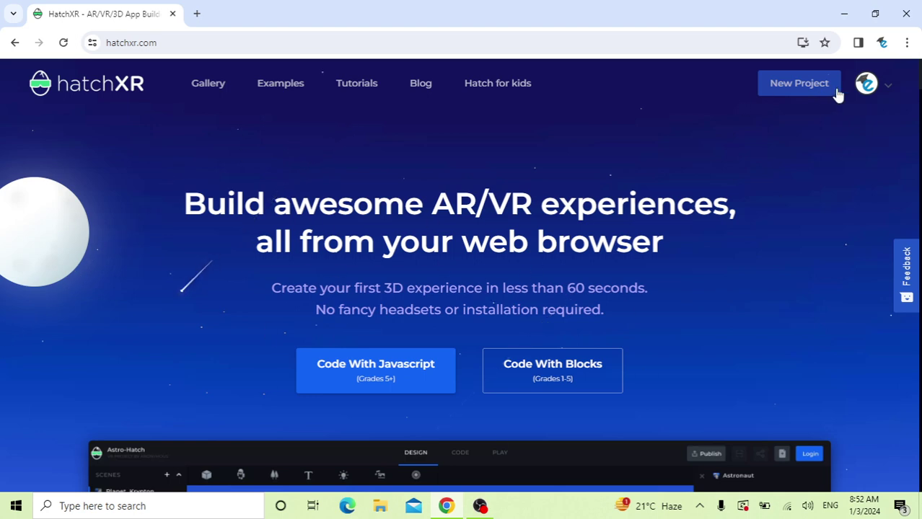
Open the profile avatar dropdown at the top right of the HatchXR homepage.
left_click(866, 85)
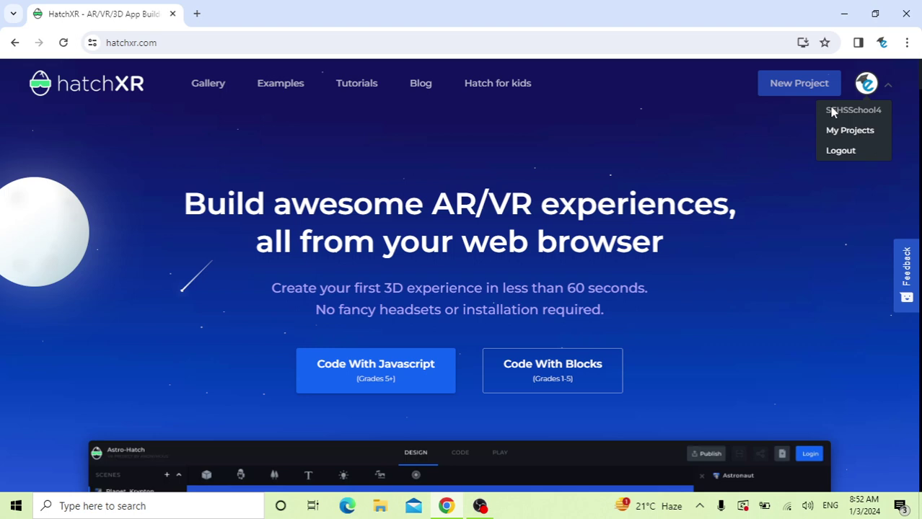
Dismiss the profile avatar dropdown on the HatchXR homepage.
left_click(603, 145)
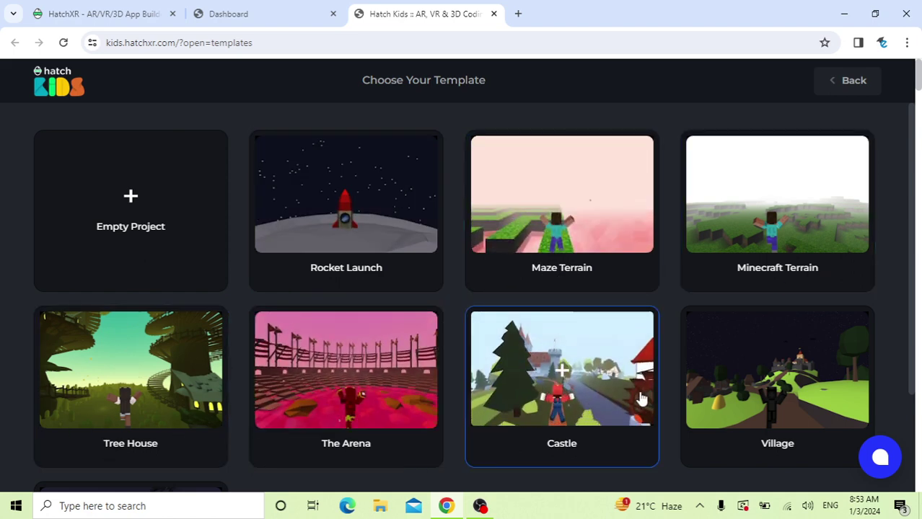
Scroll through the Choose Your Template list to find Empty Project.
scroll(502, 382, "down", 3)
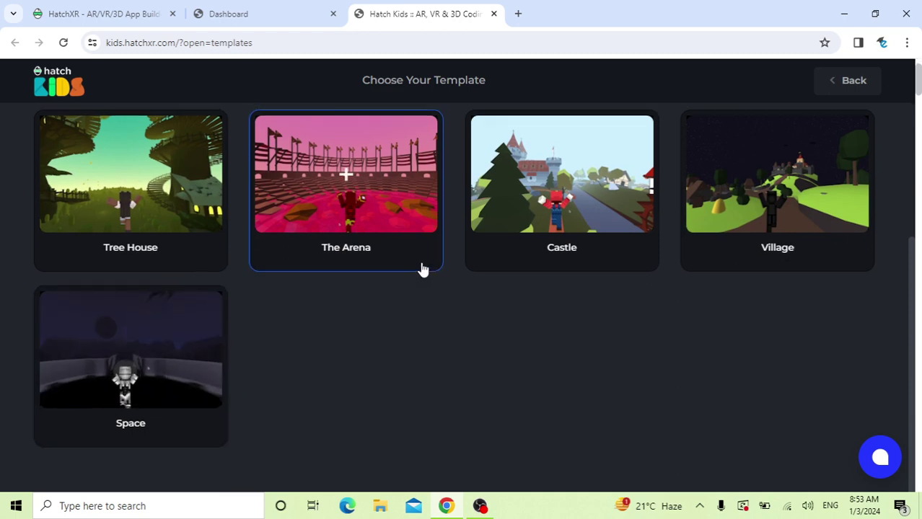
scroll(456, 267, "up", 3)
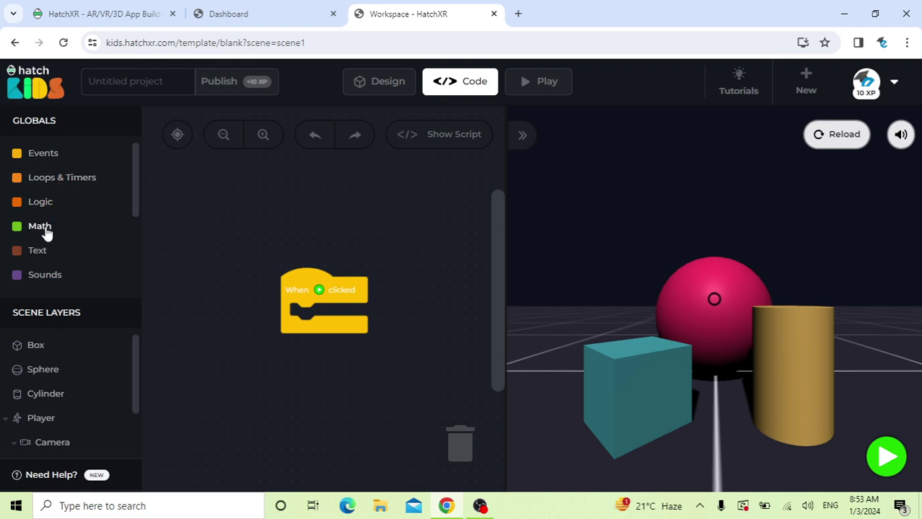
Move the 'When clicked' block to the top-left and trash the extra copy from Events.
left_click(43, 153)
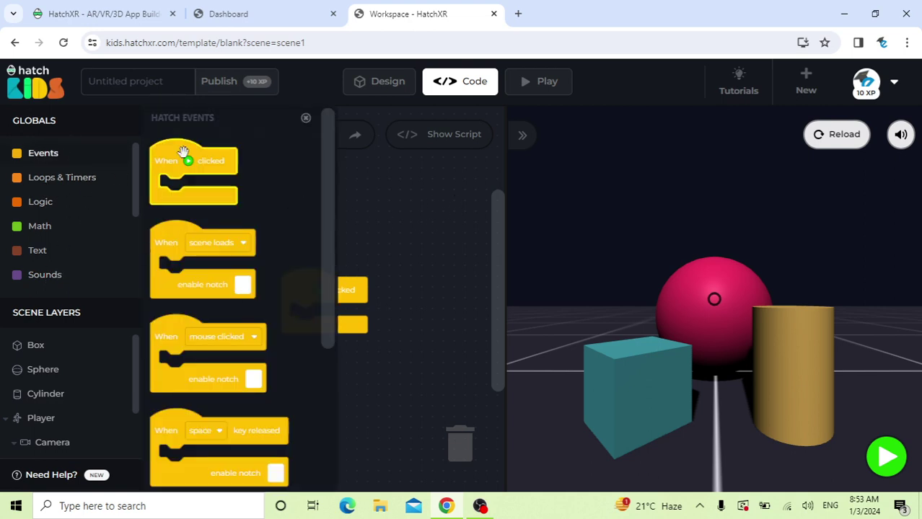
left_click(406, 171)
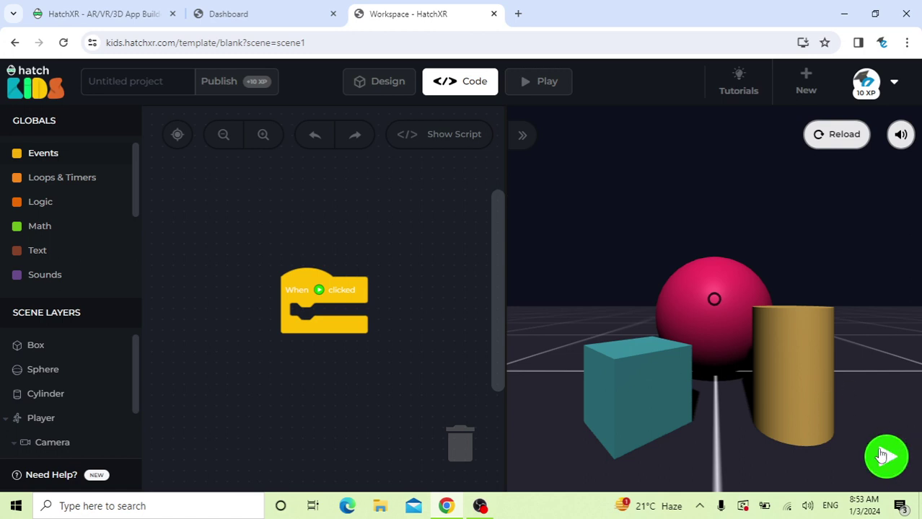
left_click_drag(300, 279, 169, 179)
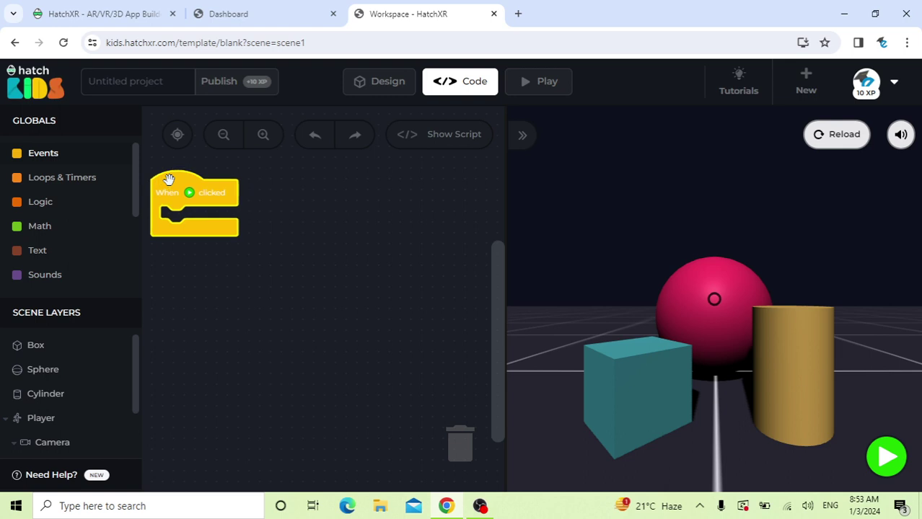
left_click(77, 156)
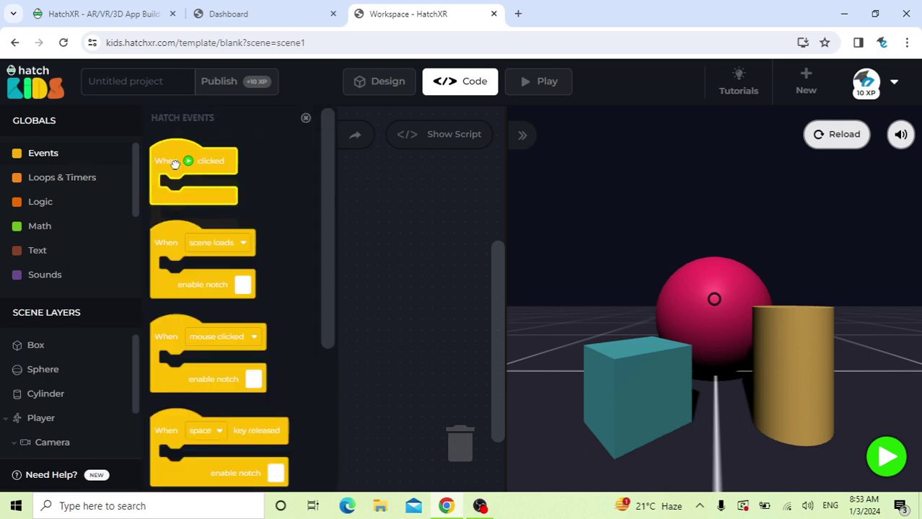
left_click_drag(175, 165, 273, 205)
left_click_drag(173, 186, 455, 420)
left_click_drag(269, 233, 216, 212)
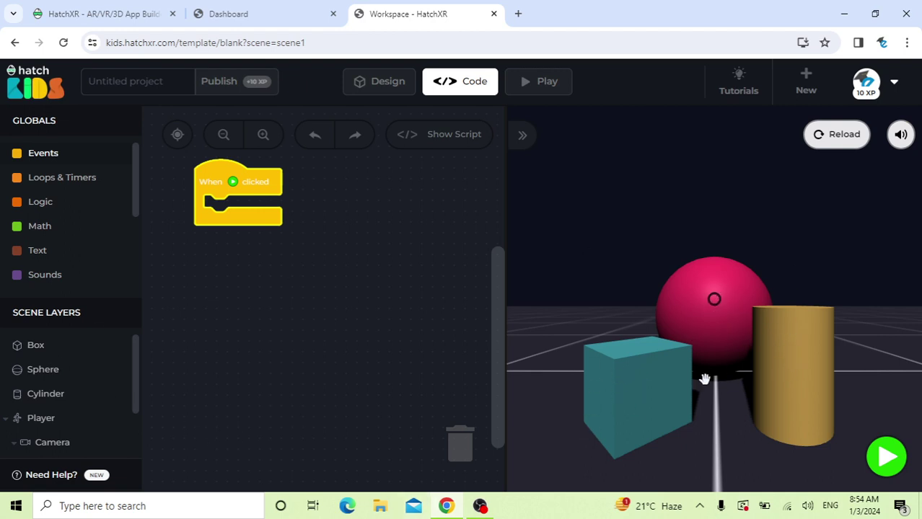
Attach 'Box move forward for 1 seconds' under 'When clicked' and run the script.
left_click(37, 346)
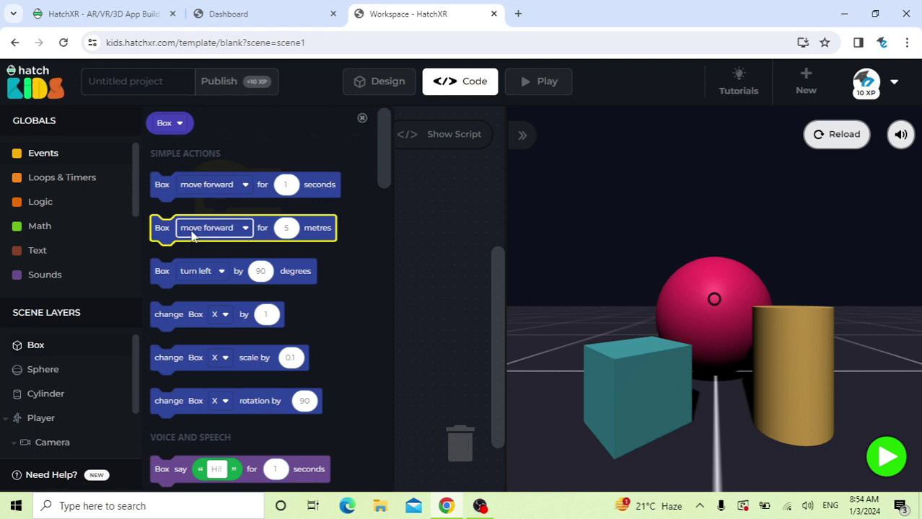
left_click_drag(200, 184, 264, 209)
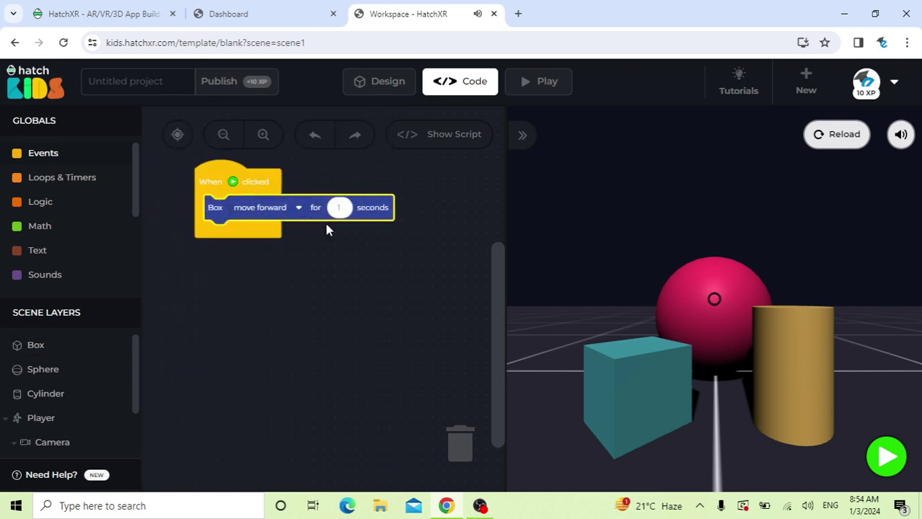
left_click(887, 459)
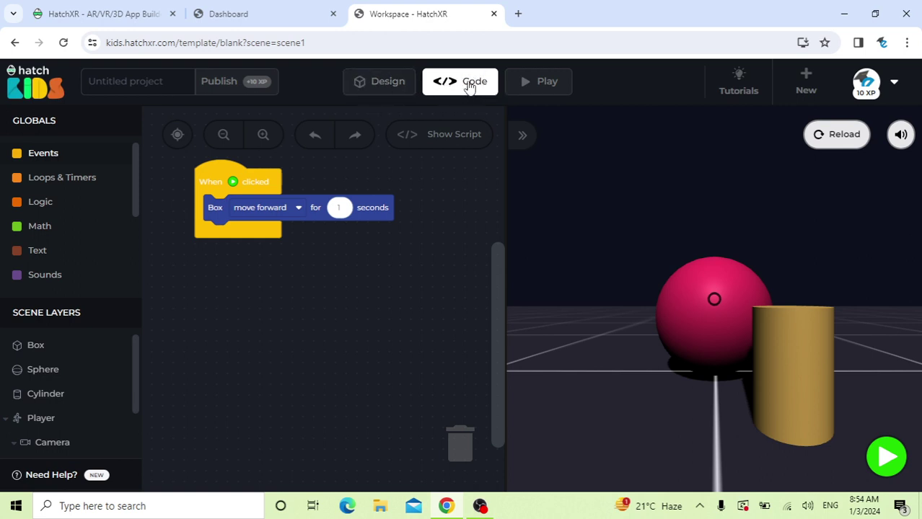
In Design view, select the pink sphere and orbit around it until the box and cylinder face front.
left_click(378, 82)
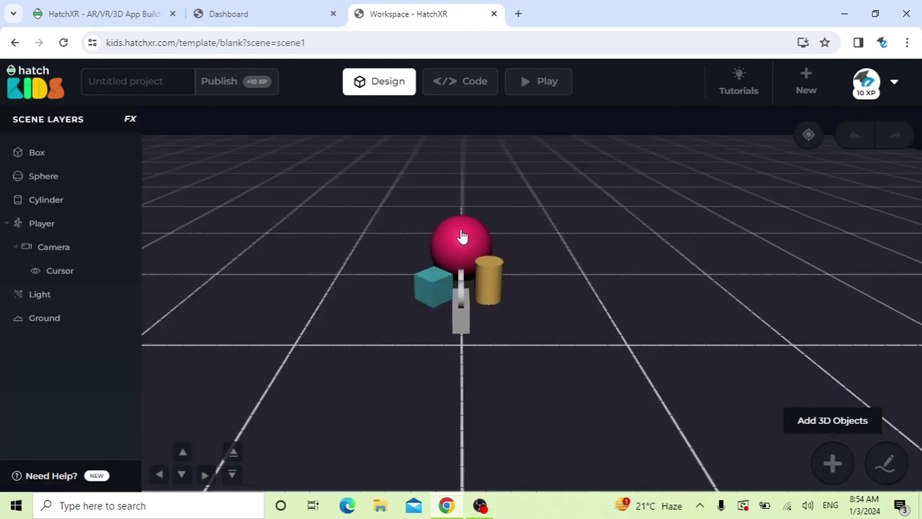
double_click(462, 239)
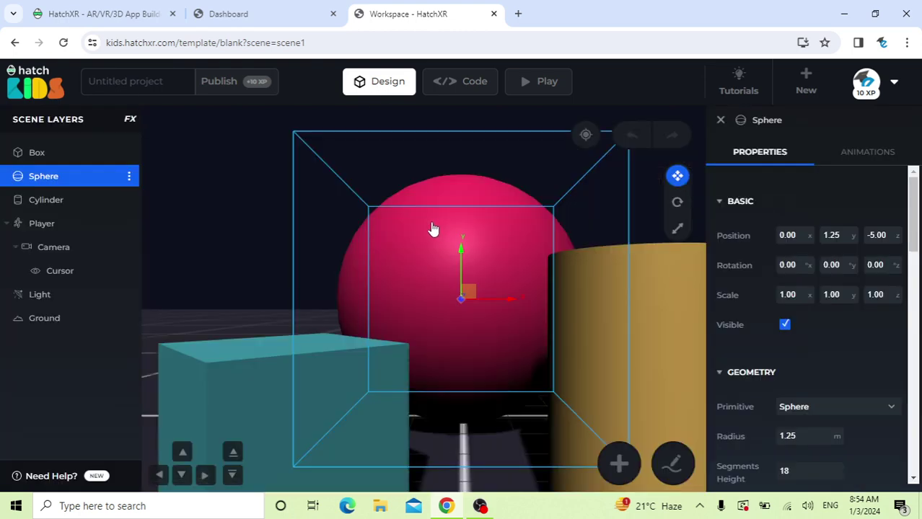
left_click_drag(432, 229, 552, 245)
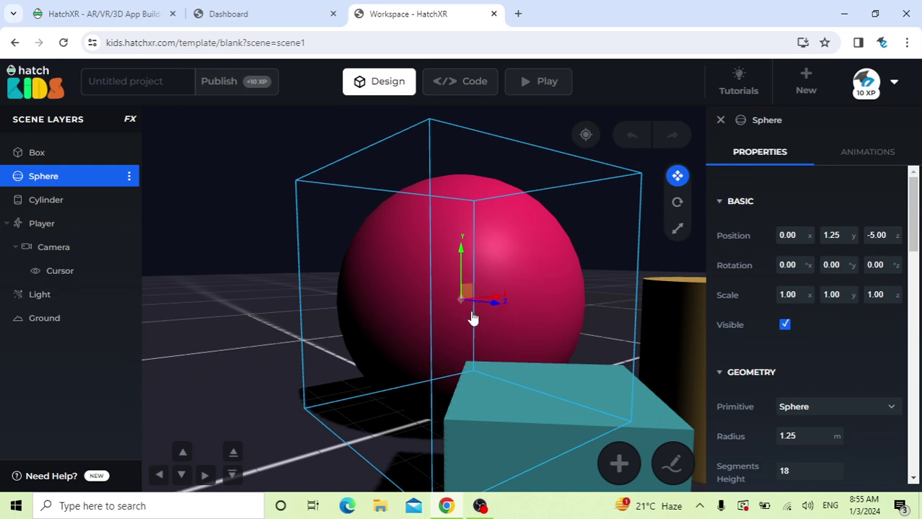
left_click_drag(473, 317, 387, 332)
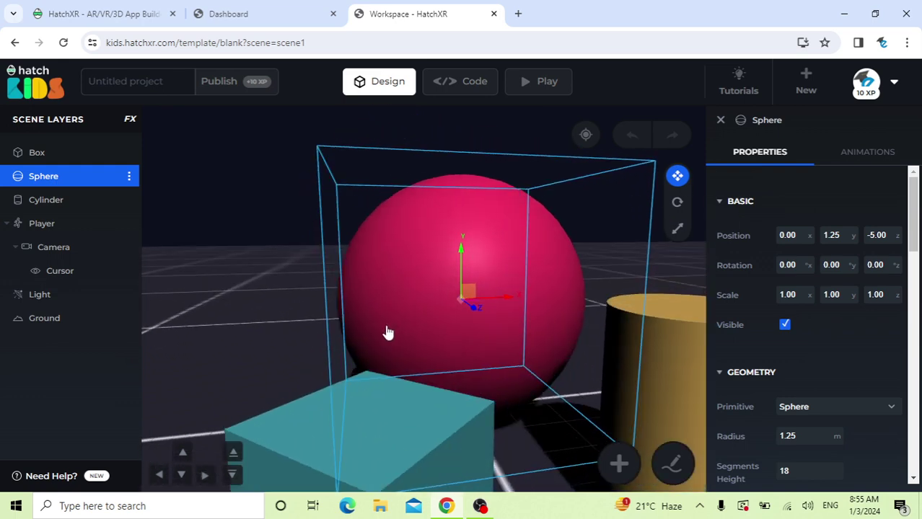
left_click_drag(264, 275, 583, 306)
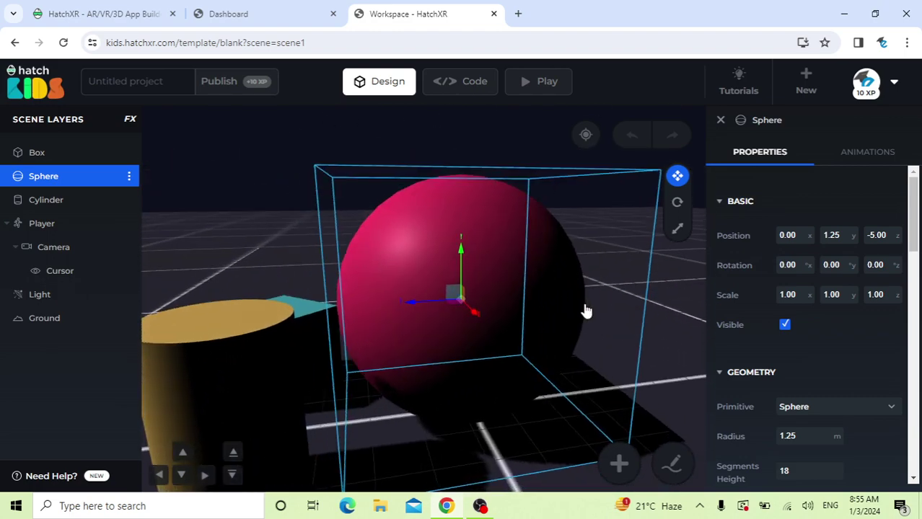
left_click_drag(303, 328, 566, 331)
left_click_drag(221, 306, 500, 326)
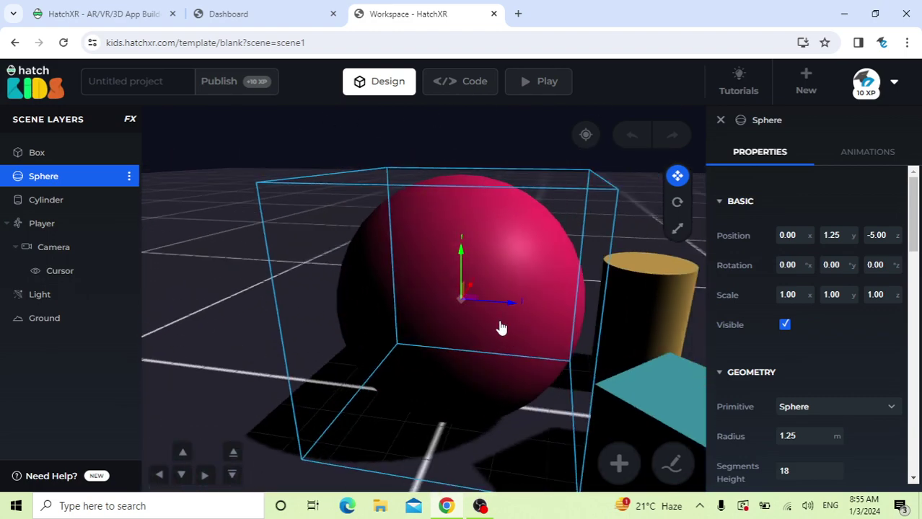
left_click_drag(204, 319, 461, 336)
left_click_drag(274, 334, 457, 342)
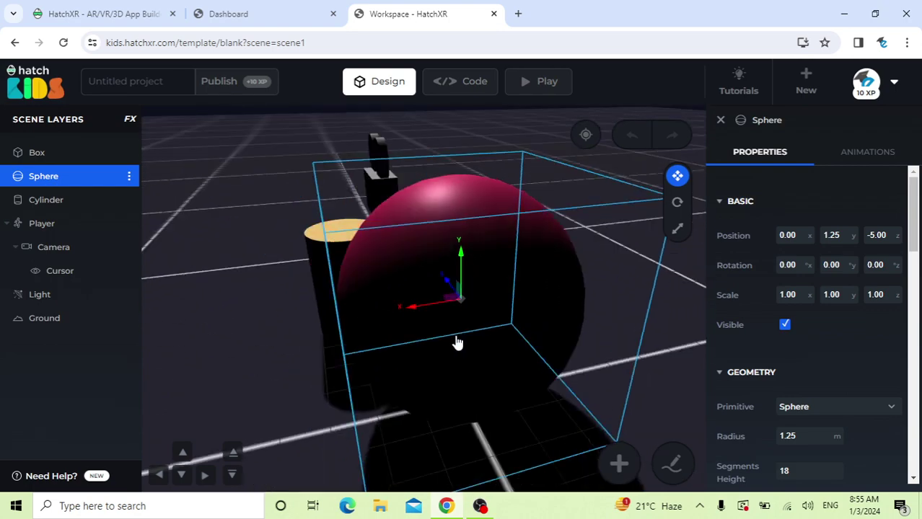
left_click_drag(290, 341, 362, 326)
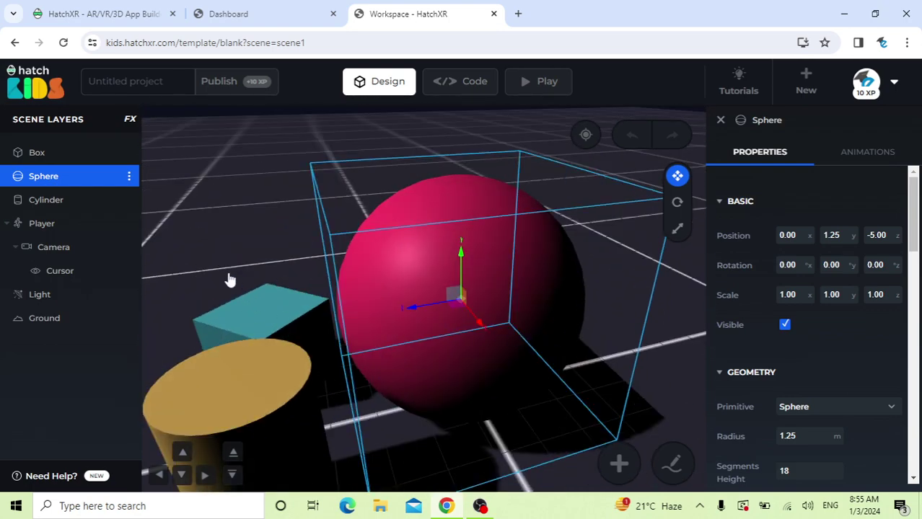
left_click_drag(231, 280, 457, 313)
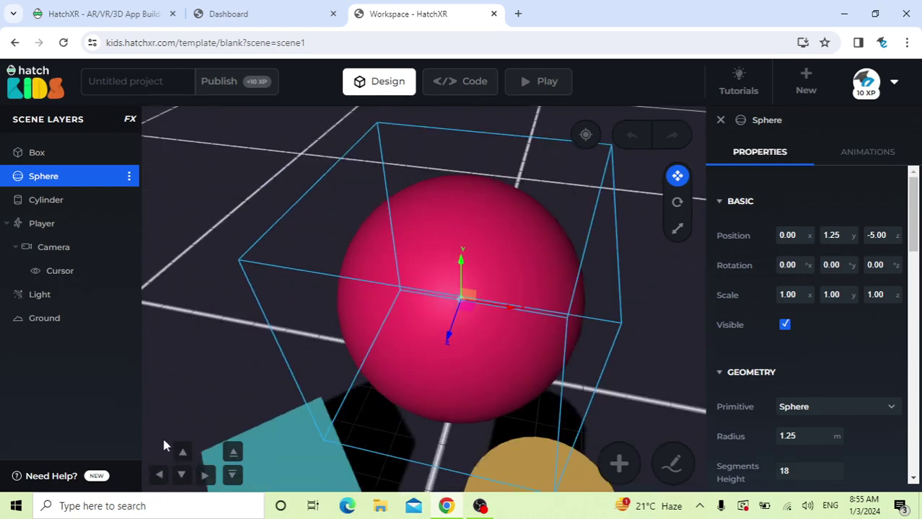
Move the camera forward, back and right with the viewport arrows to frame all three shapes.
left_click(182, 453)
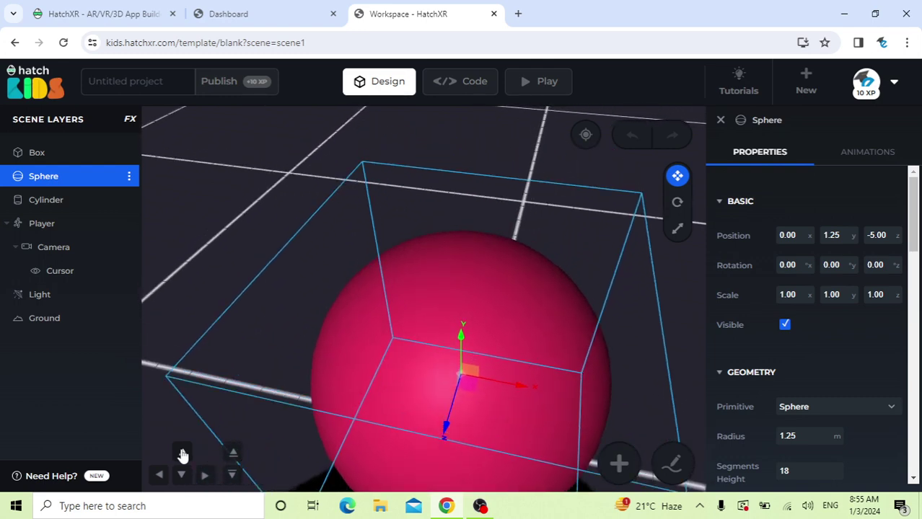
left_click(181, 476)
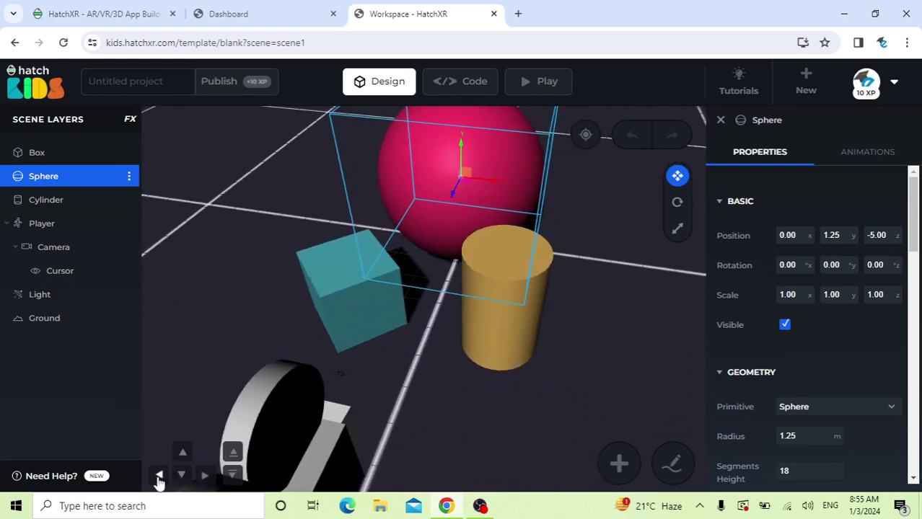
left_click(158, 476)
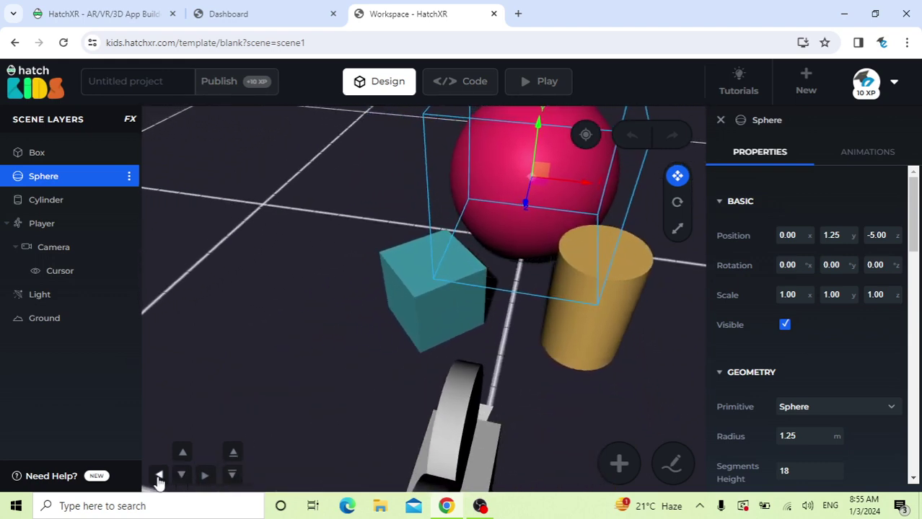
left_click(205, 477)
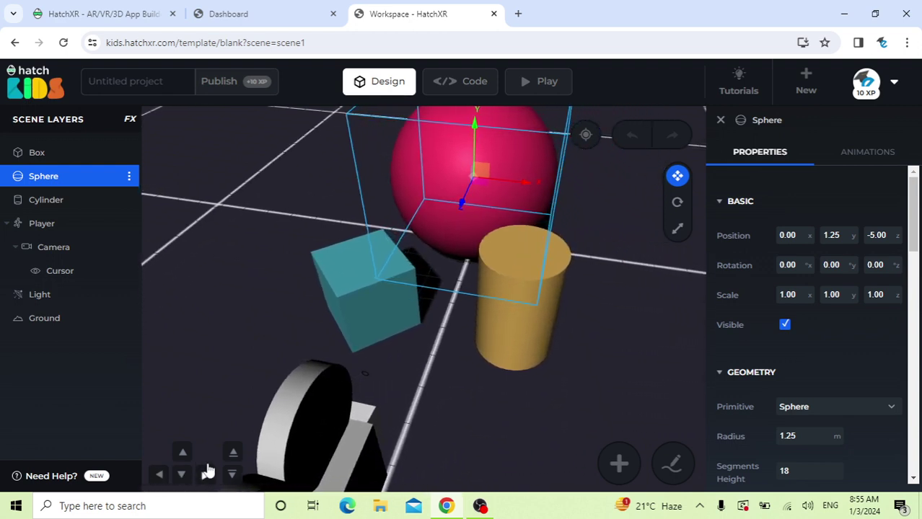
Select the Cylinder and move it forward and up to position 0.99, 0.86, -2.76.
left_click(66, 205)
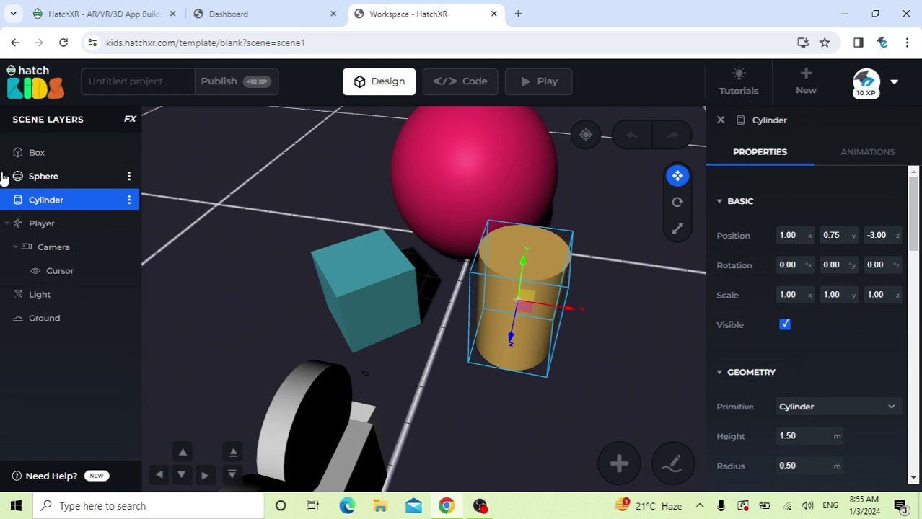
mouse_move(525, 316)
left_mouse_down()
mouse_move(525, 294)
mouse_move(561, 312)
mouse_move(507, 350)
mouse_move(523, 302)
mouse_move(515, 322)
left_mouse_up()
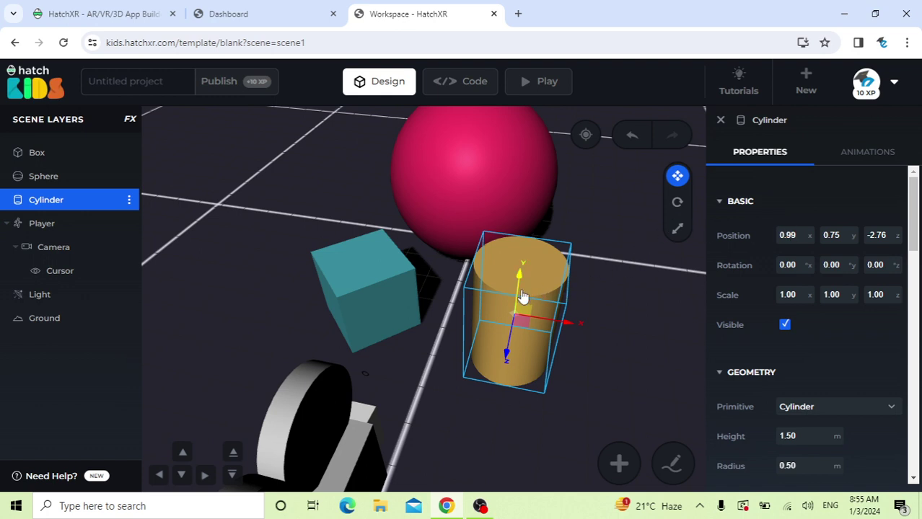
left_click_drag(523, 298, 586, 299)
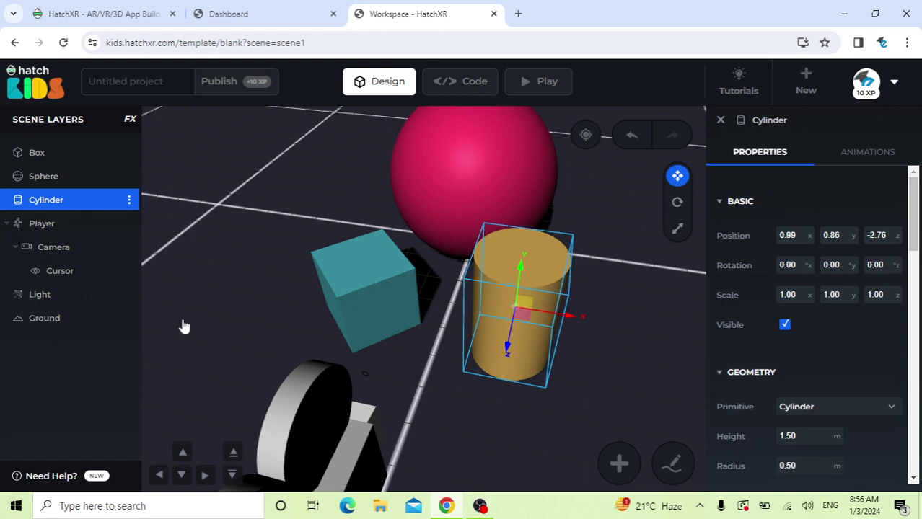
left_click_drag(184, 327, 387, 324)
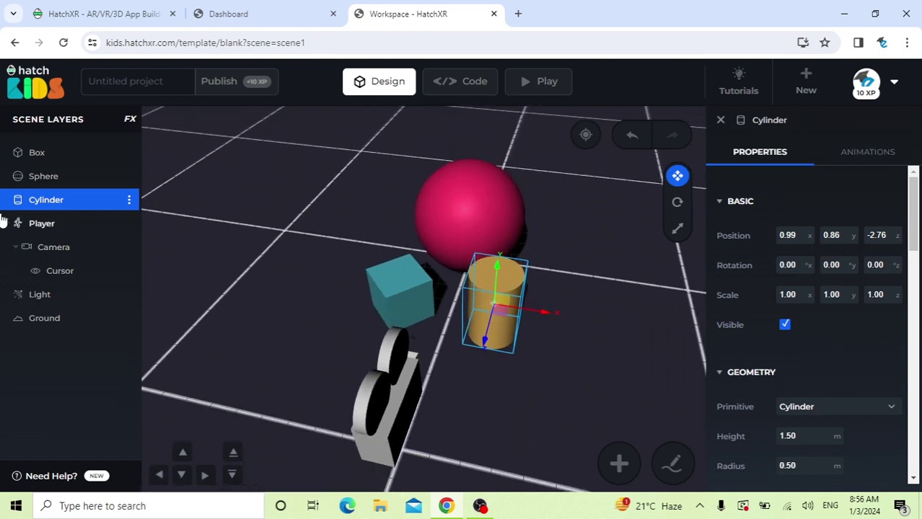
left_click(41, 224)
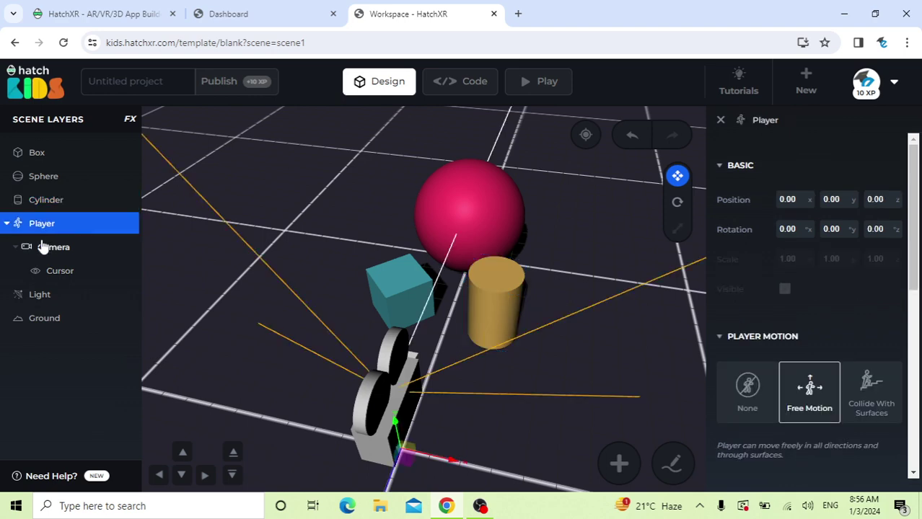
left_click(45, 247)
left_click(51, 275)
left_click(49, 252)
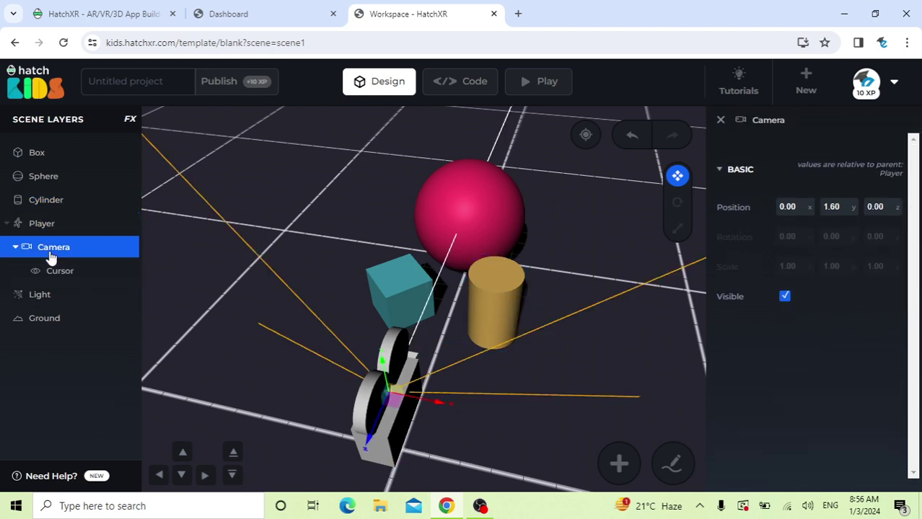
left_click(54, 273)
left_click(45, 296)
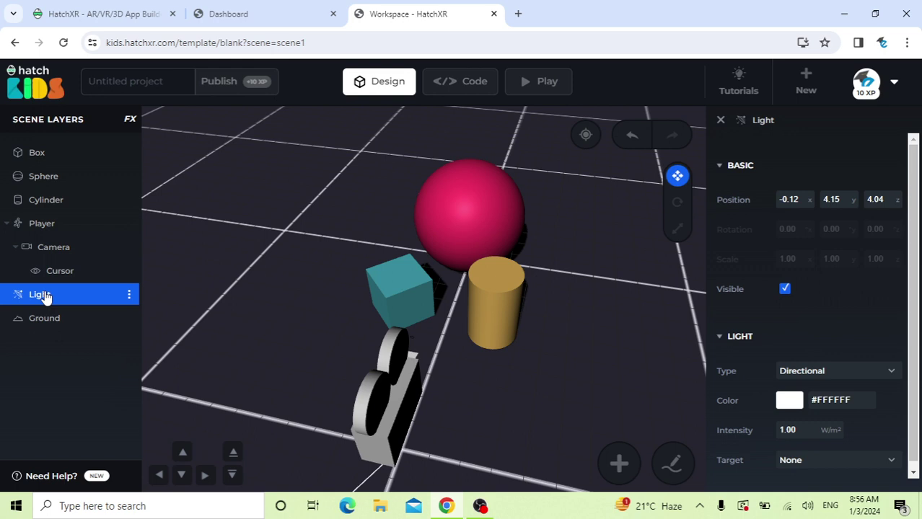
left_click(129, 297)
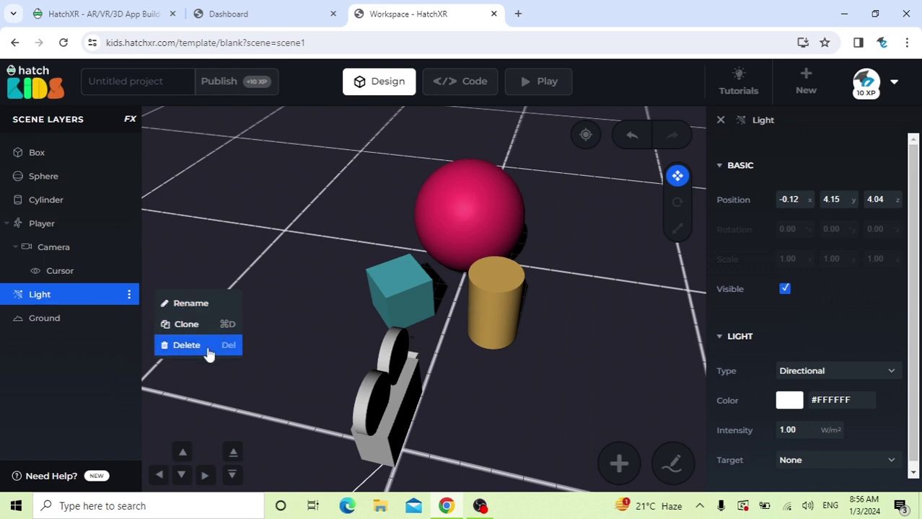
left_click(99, 158)
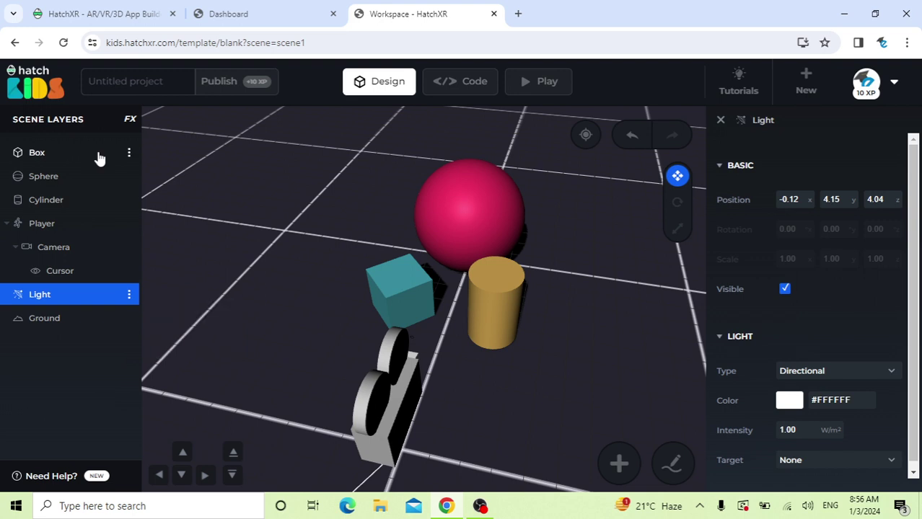
left_click(127, 155)
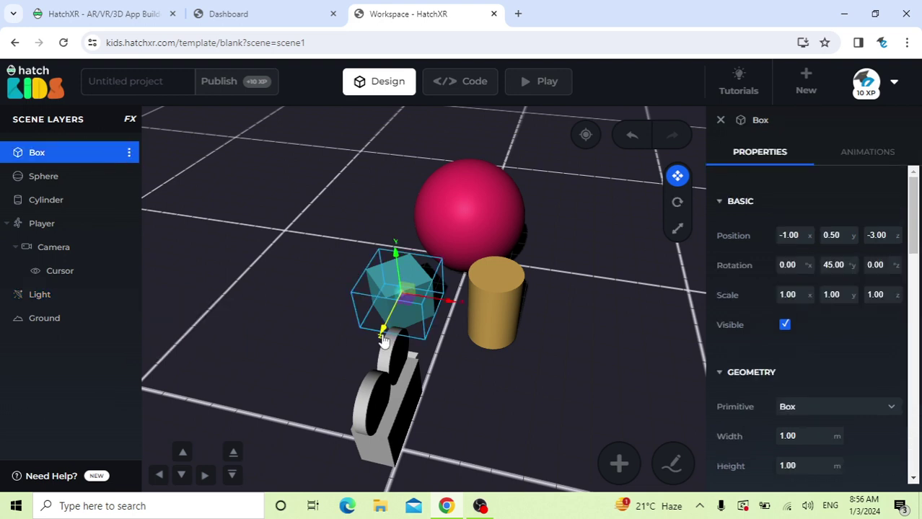
left_click(128, 155)
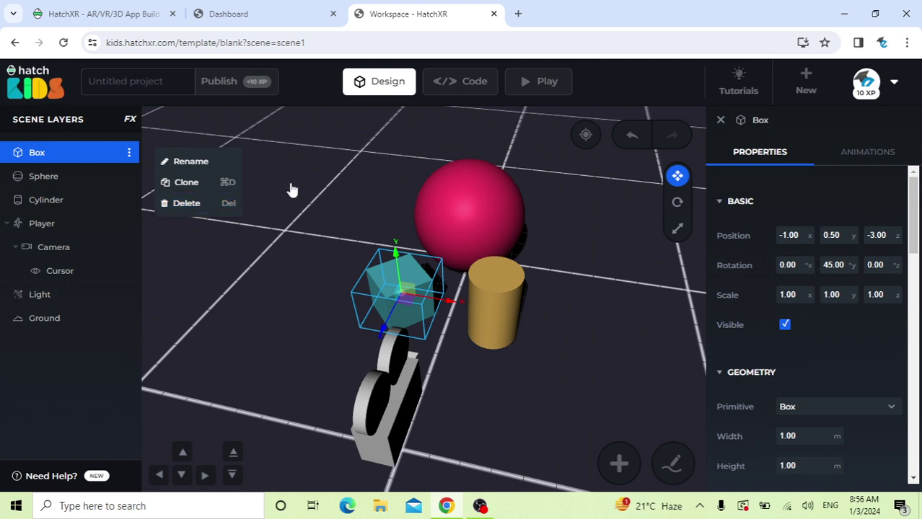
left_click(329, 181)
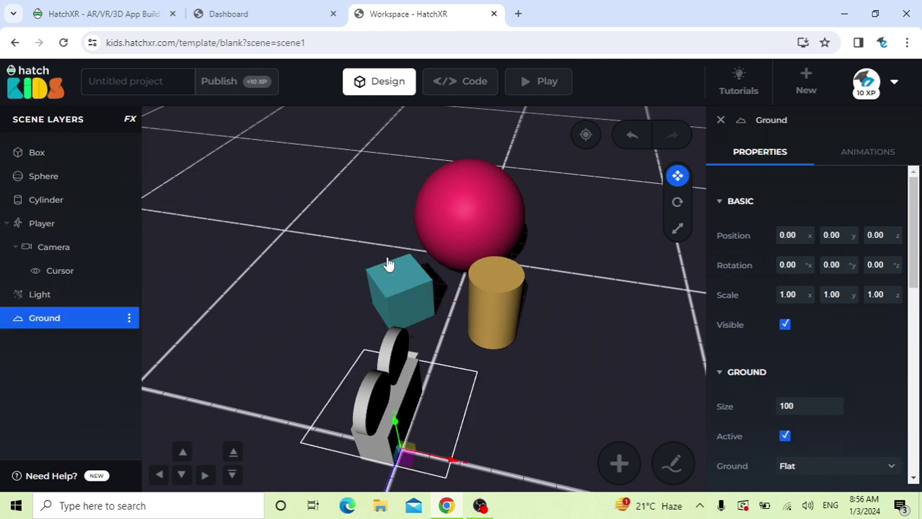
scroll(589, 278, "down", 10)
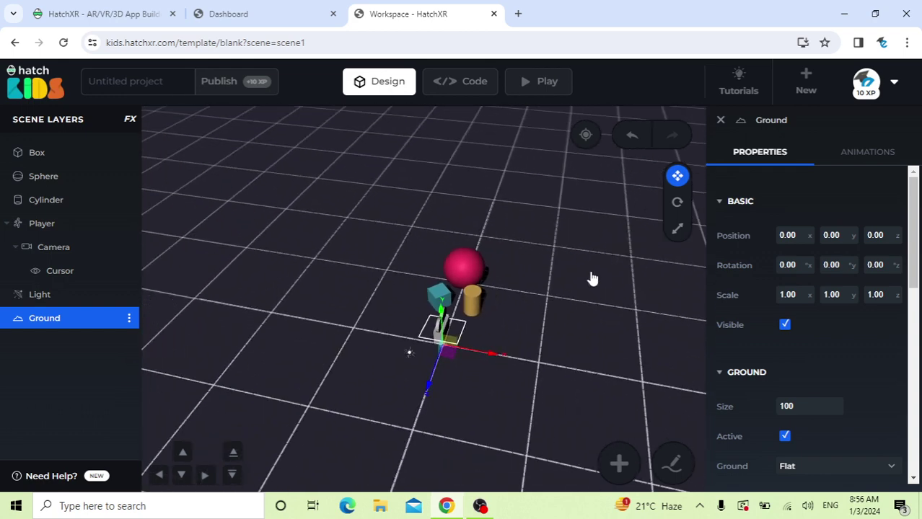
scroll(589, 277, "up", 10)
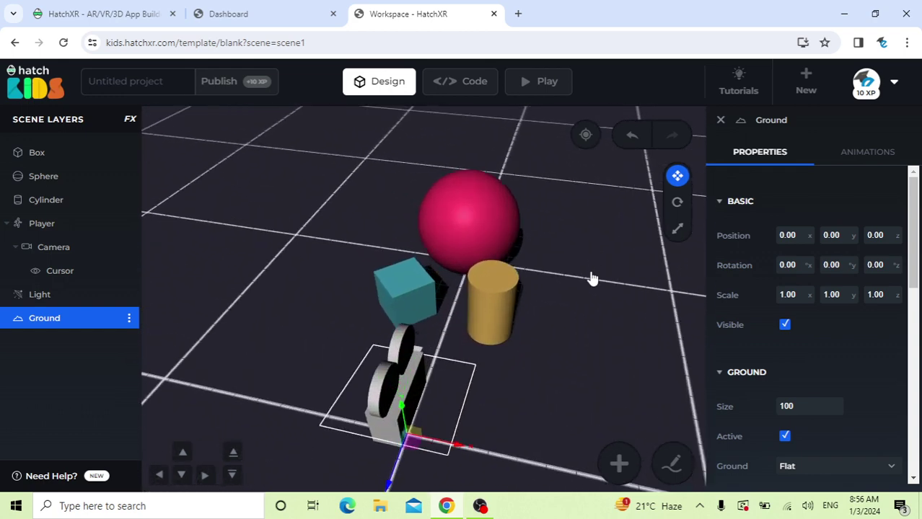
scroll(592, 278, "down", 10)
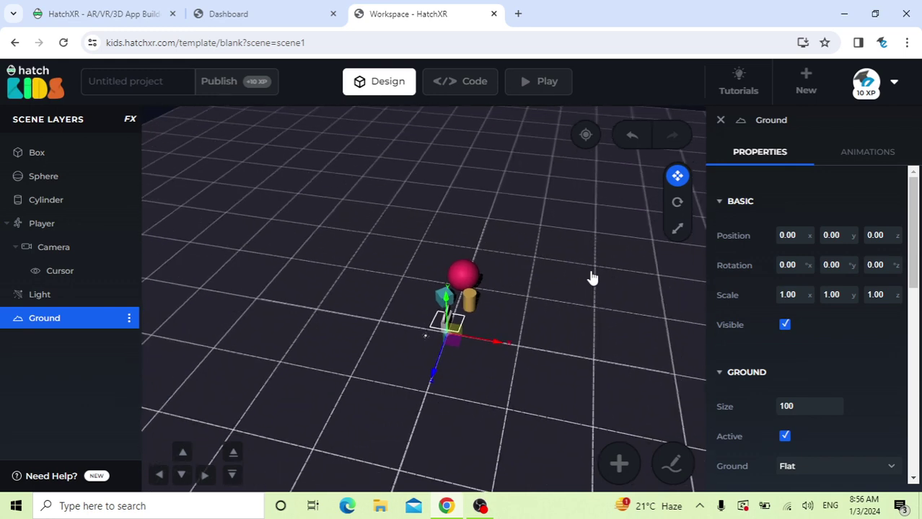
scroll(591, 277, "down", 3)
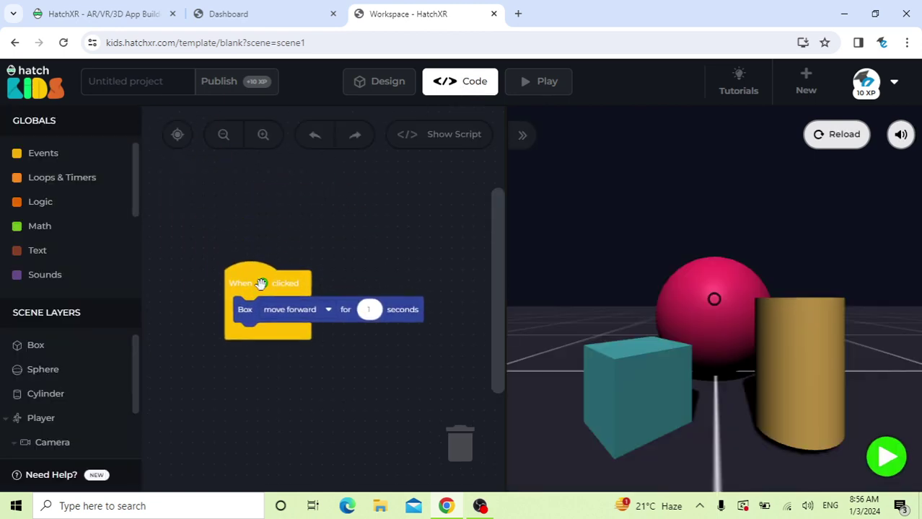
Drag the 'When clicked' / 'Box move forward for 1 seconds' script to the workspace's top-left.
left_click_drag(260, 284, 229, 185)
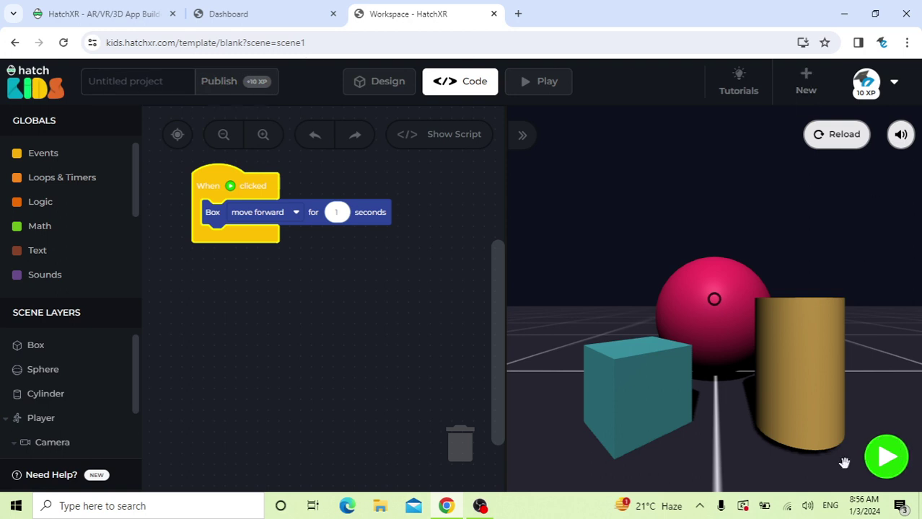
scroll(41, 294, "down", 3)
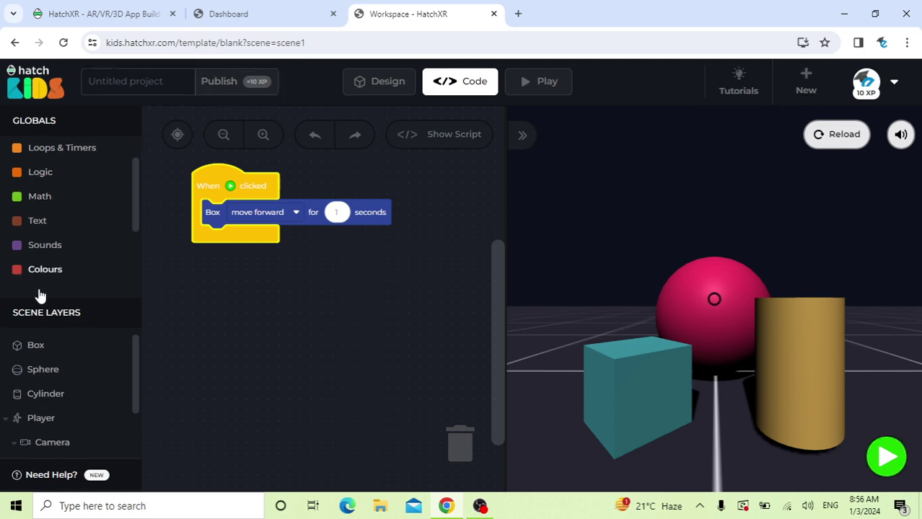